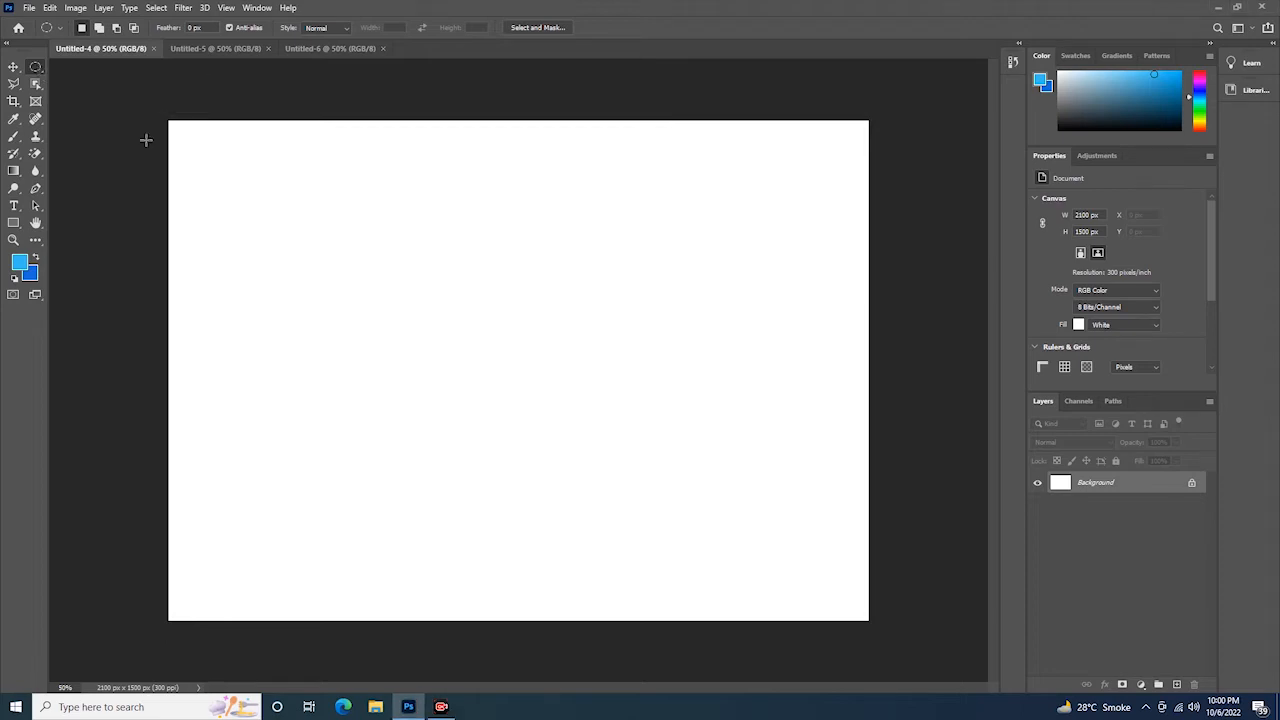
Make an elliptical selection in the upper-left area of the canvas, fill it with the light blue foreground color, and deselect.
{"action": "left_click_drag", "start_coordinate": [244, 216], "coordinate": [426, 412]}
{"action": "key", "text": "alt+BackSpace"}
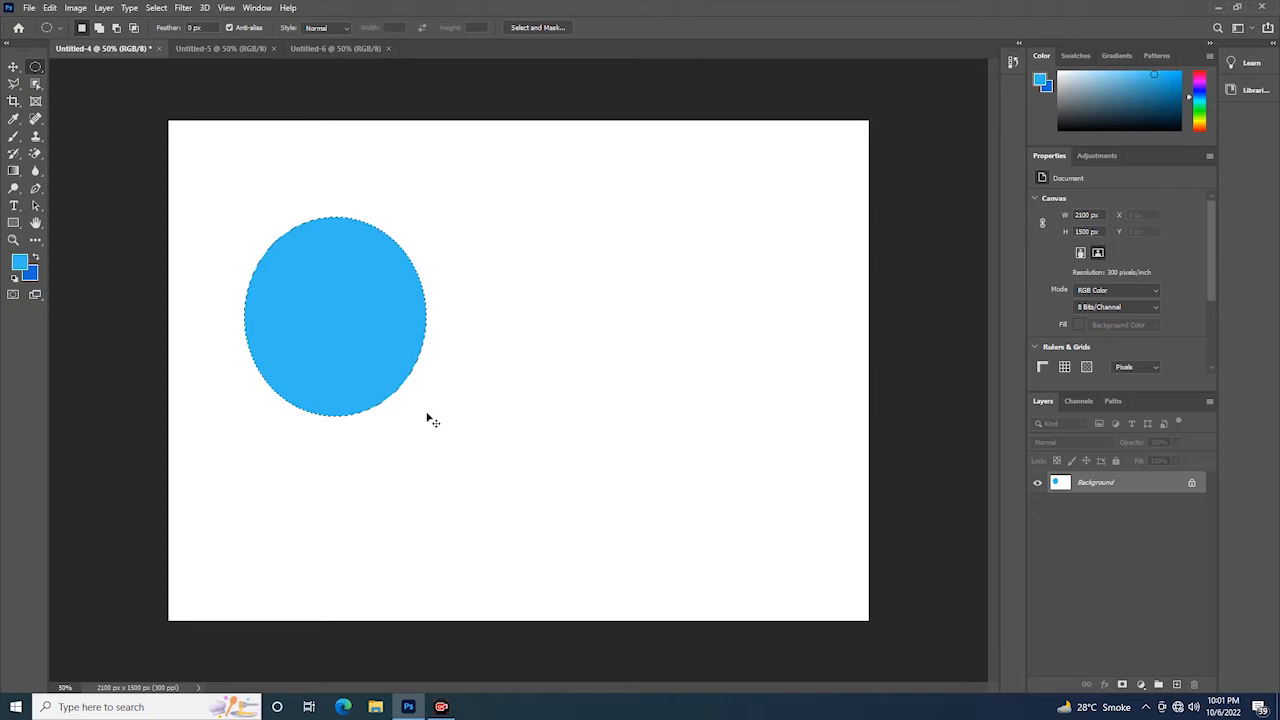
{"action": "key", "text": "ctrl+d"}
With anti-aliasing off, make a slightly larger elliptical selection right of the first ellipse, fill it with the foreground color, and deselect.
{"action": "left_click_drag", "start_coordinate": [447, 225], "coordinate": [641, 443]}
{"action": "key", "text": "alt+BackSpace"}
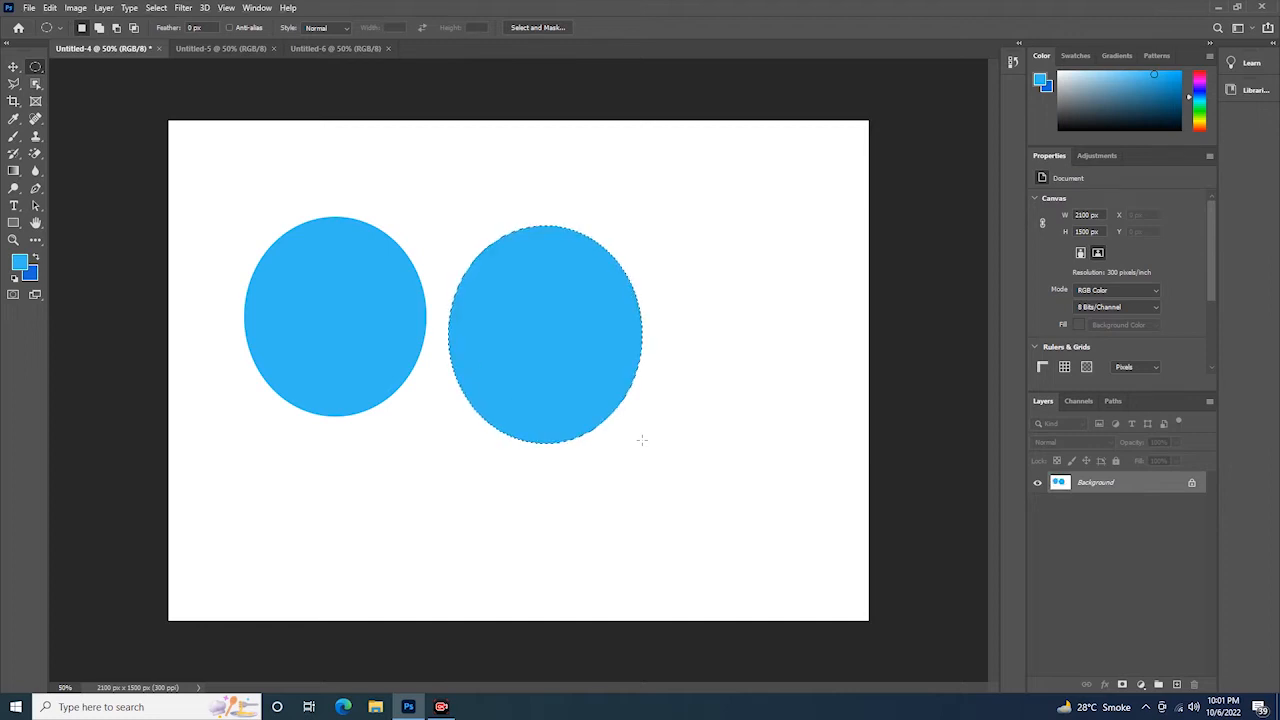
{"action": "key", "text": "ctrl+d"}
Compare the edge smoothness of the two blue ellipses up close where they face each other.
{"action": "key", "text": "ctrl+plus"}
{"action": "key", "text": "ctrl+plus"}
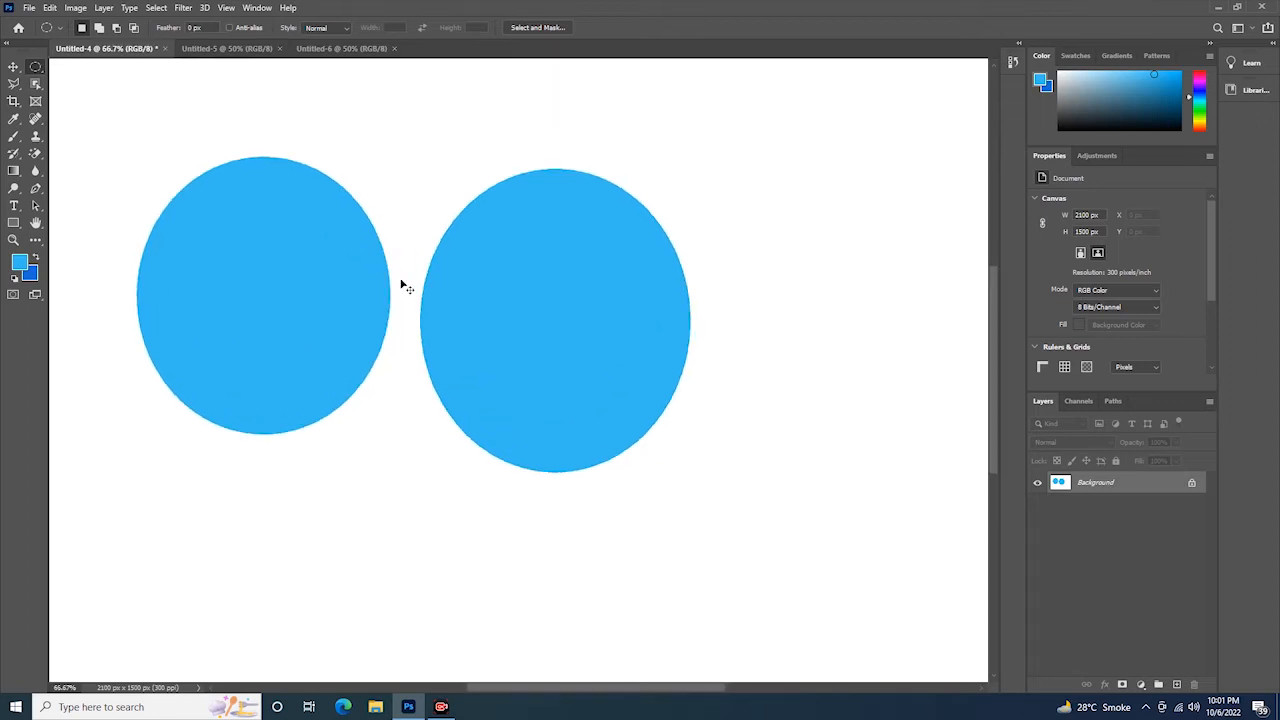
{"action": "key", "text": "ctrl+plus"}
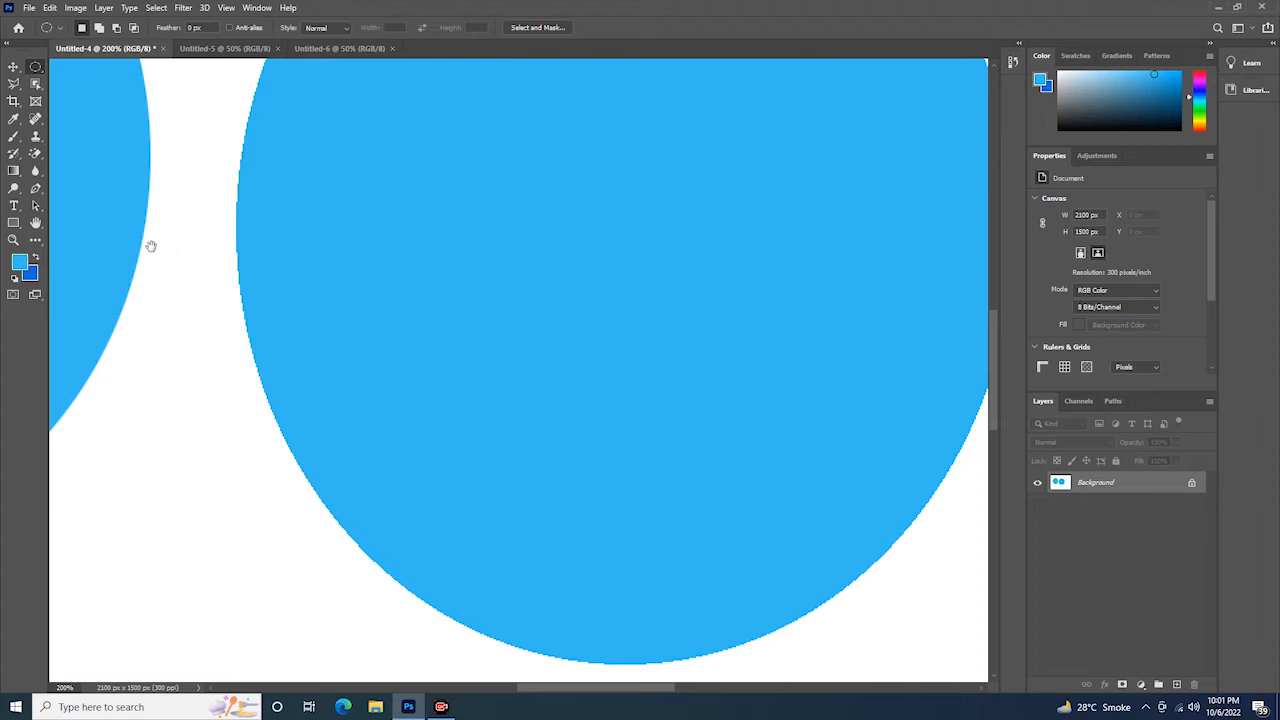
{"action": "left_click_drag", "start_coordinate": [133, 245], "coordinate": [434, 429]}
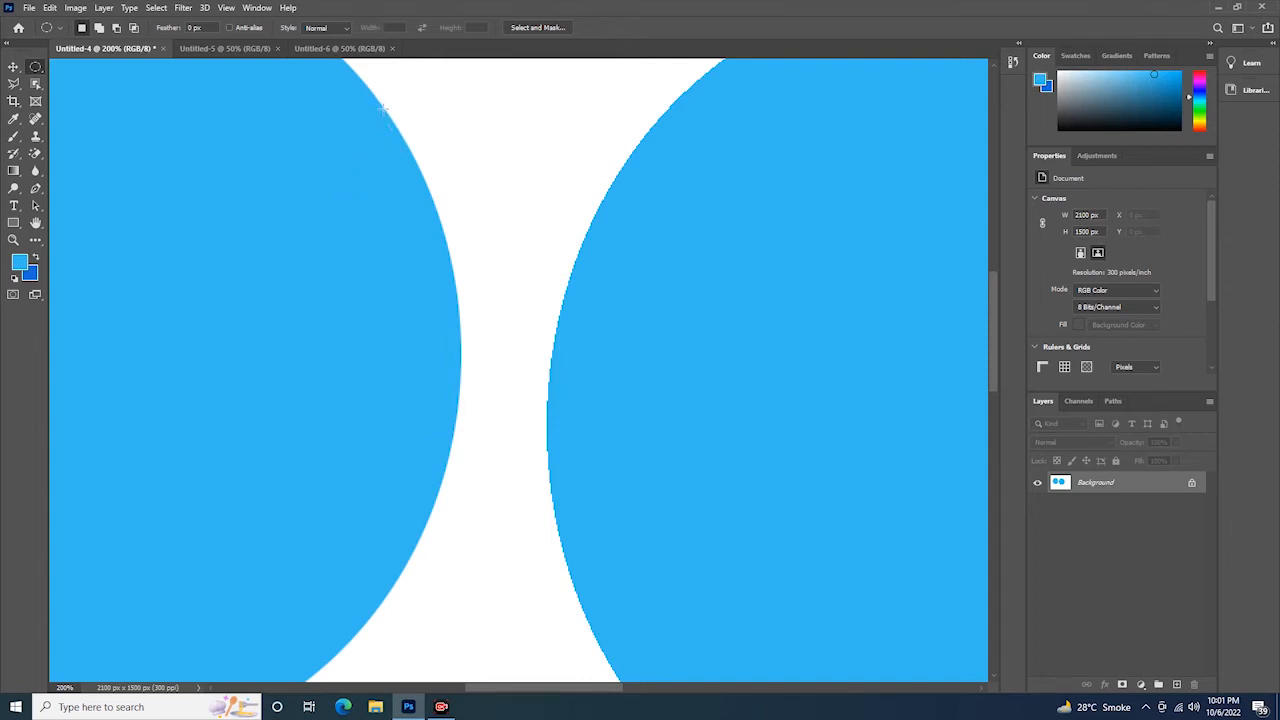
{"action": "left_click", "coordinate": [13, 67]}
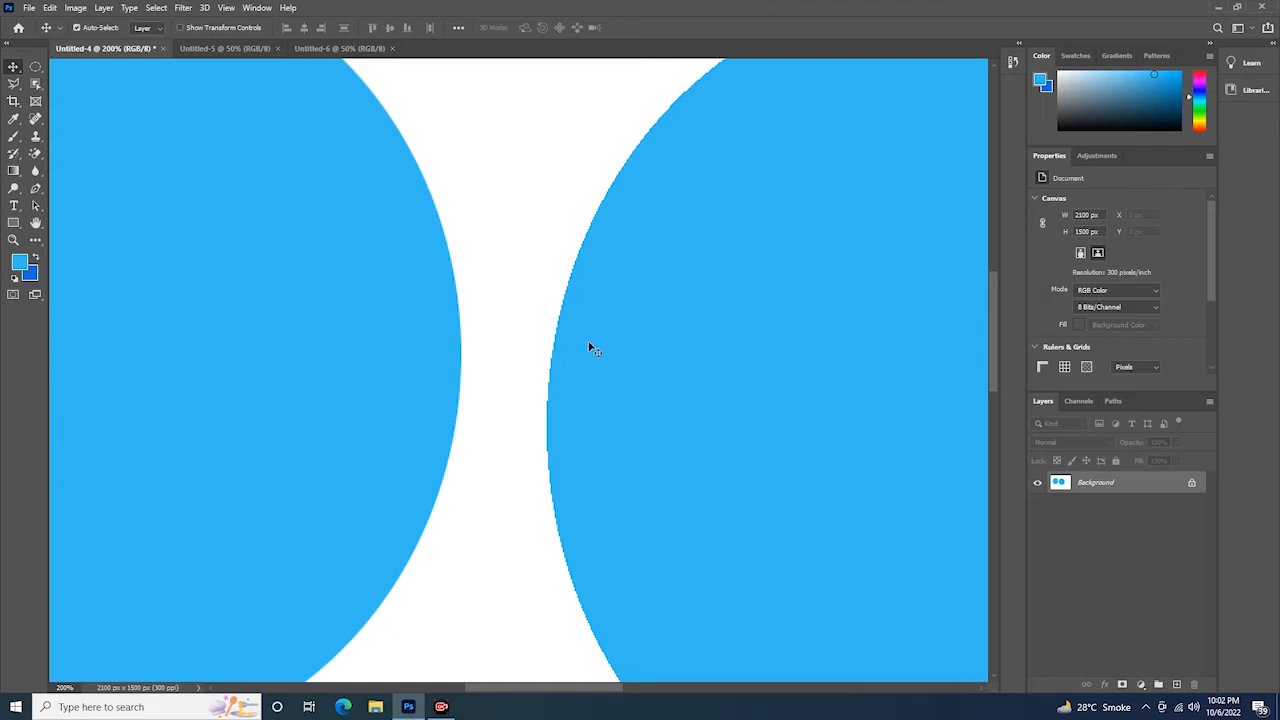
{"action": "key", "text": "ctrl"}
{"action": "key", "text": "ctrl+minus"}
{"action": "key", "text": "ctrl+minus"}
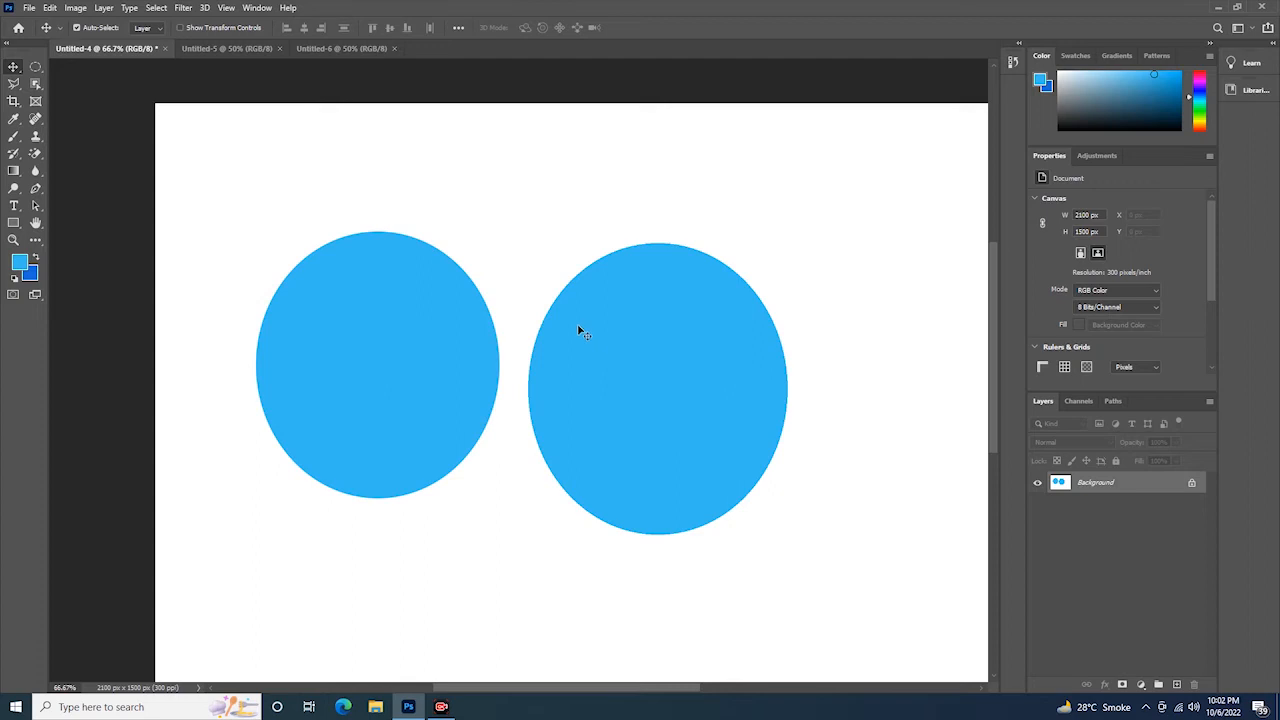
{"action": "key", "text": "ctrl"}
{"action": "key", "text": "ctrl+minus"}
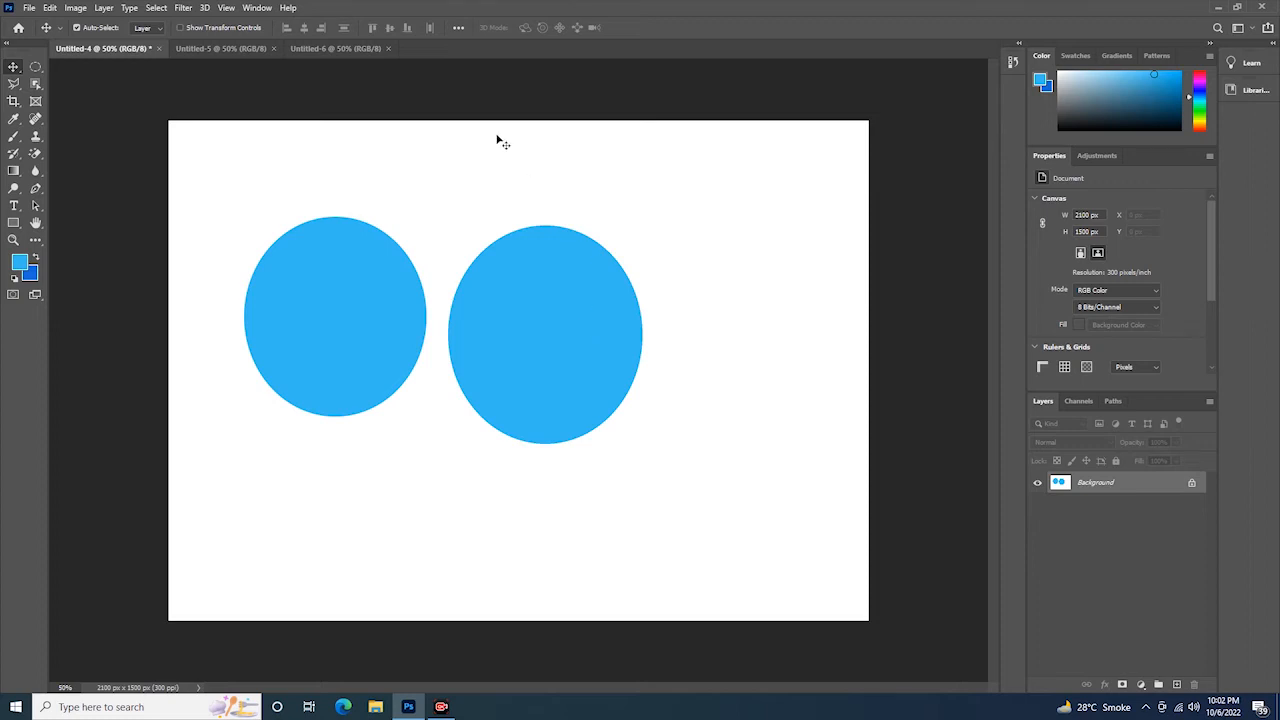
In the Untitled-5 document, fill a wide rectangular marquee selection near the canvas's upper edge with the light blue foreground color.
{"action": "left_click", "coordinate": [219, 52]}
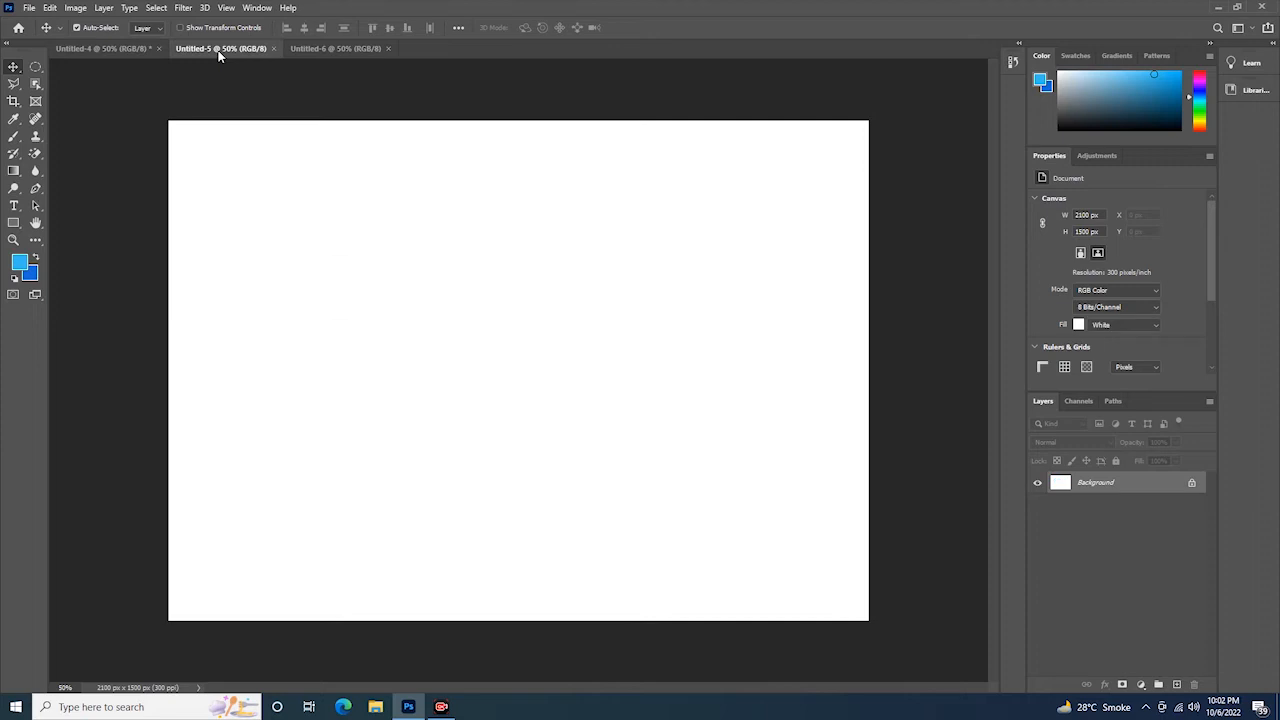
{"action": "left_click", "coordinate": [40, 66]}
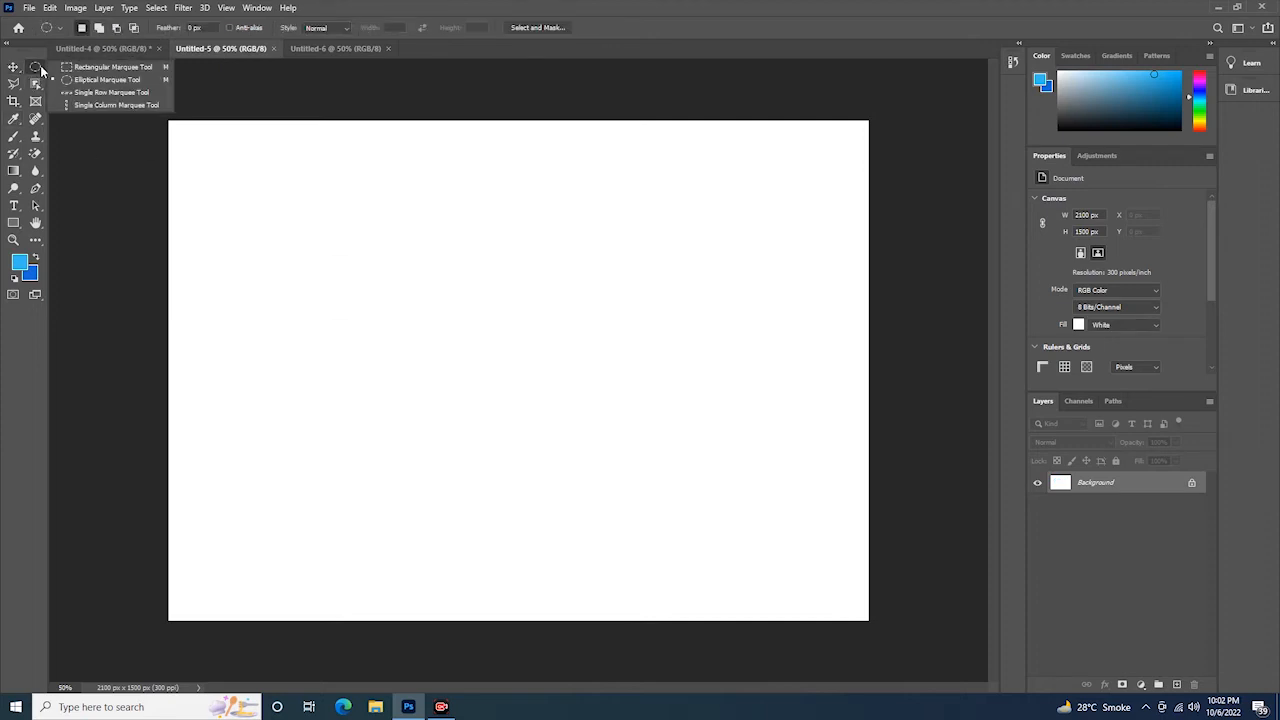
{"action": "left_click", "coordinate": [74, 70]}
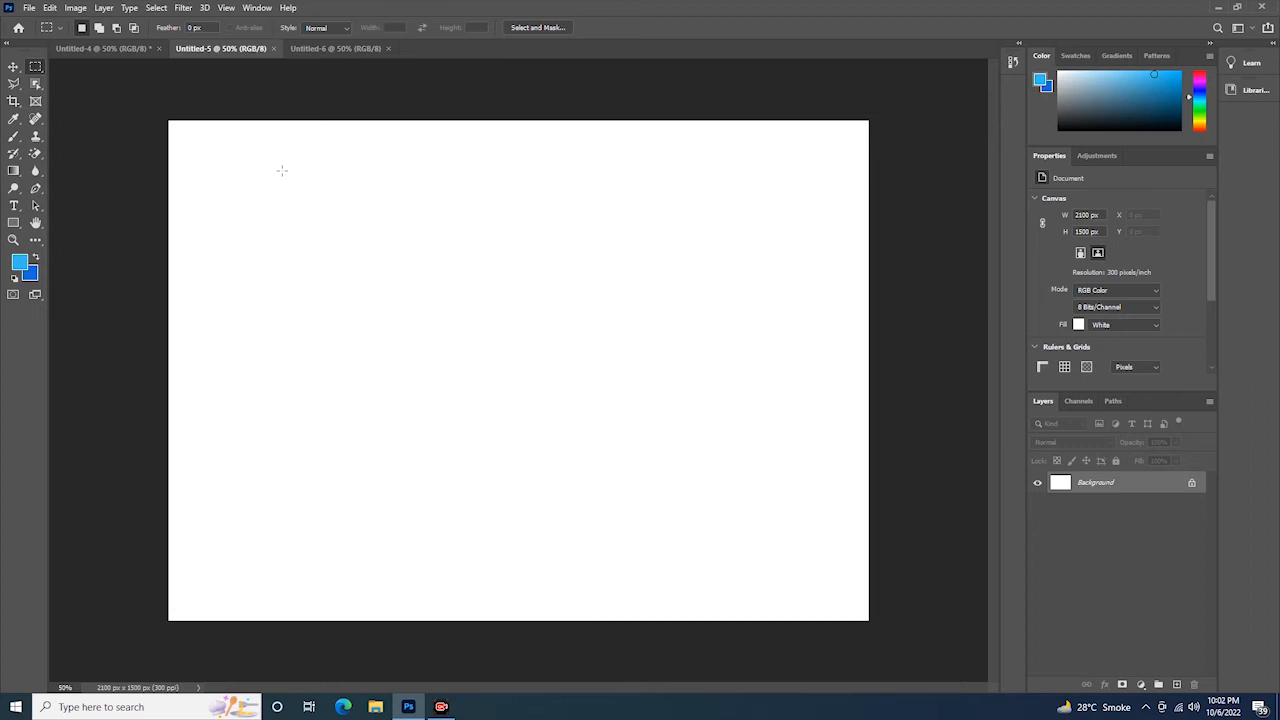
{"action": "left_click_drag", "start_coordinate": [297, 193], "coordinate": [718, 298]}
{"action": "left_click_drag", "start_coordinate": [726, 251], "coordinate": [733, 283]}
{"action": "key", "text": "alt+BackSpace"}
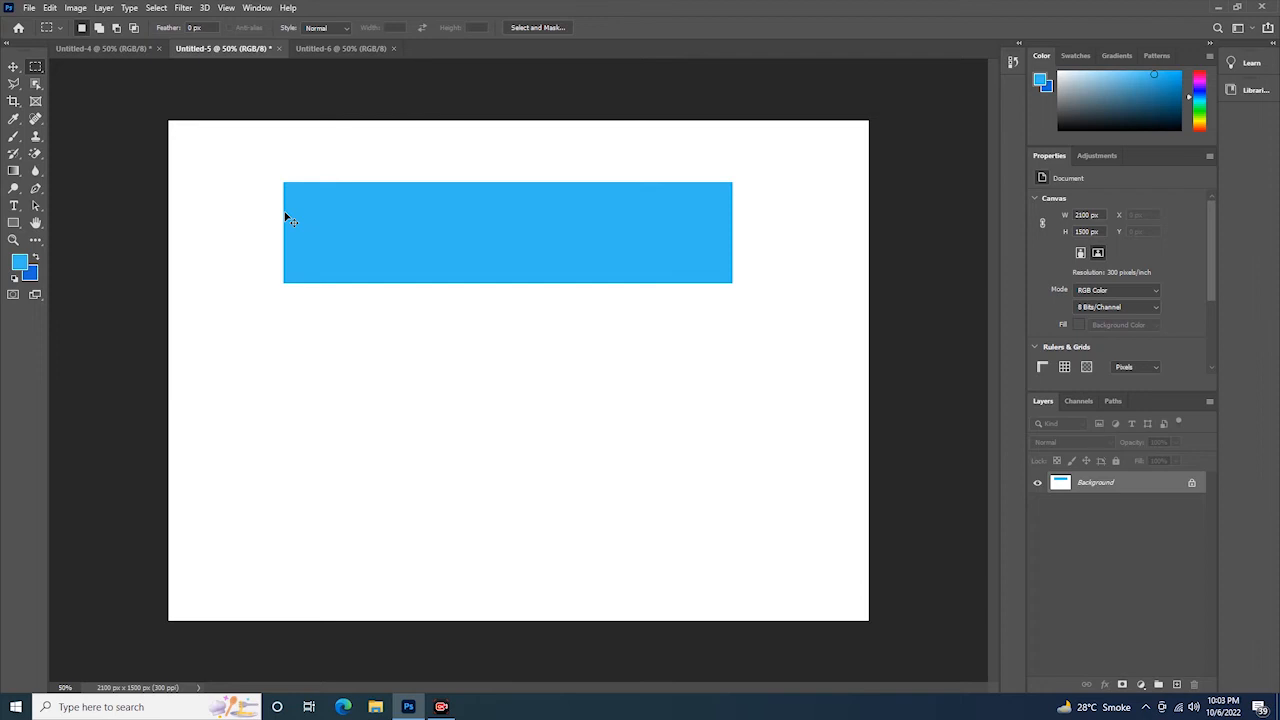
{"action": "key", "text": "ctrl+plus"}
{"action": "key", "text": "ctrl+plus"}
{"action": "key", "text": "ctrl+plus"}
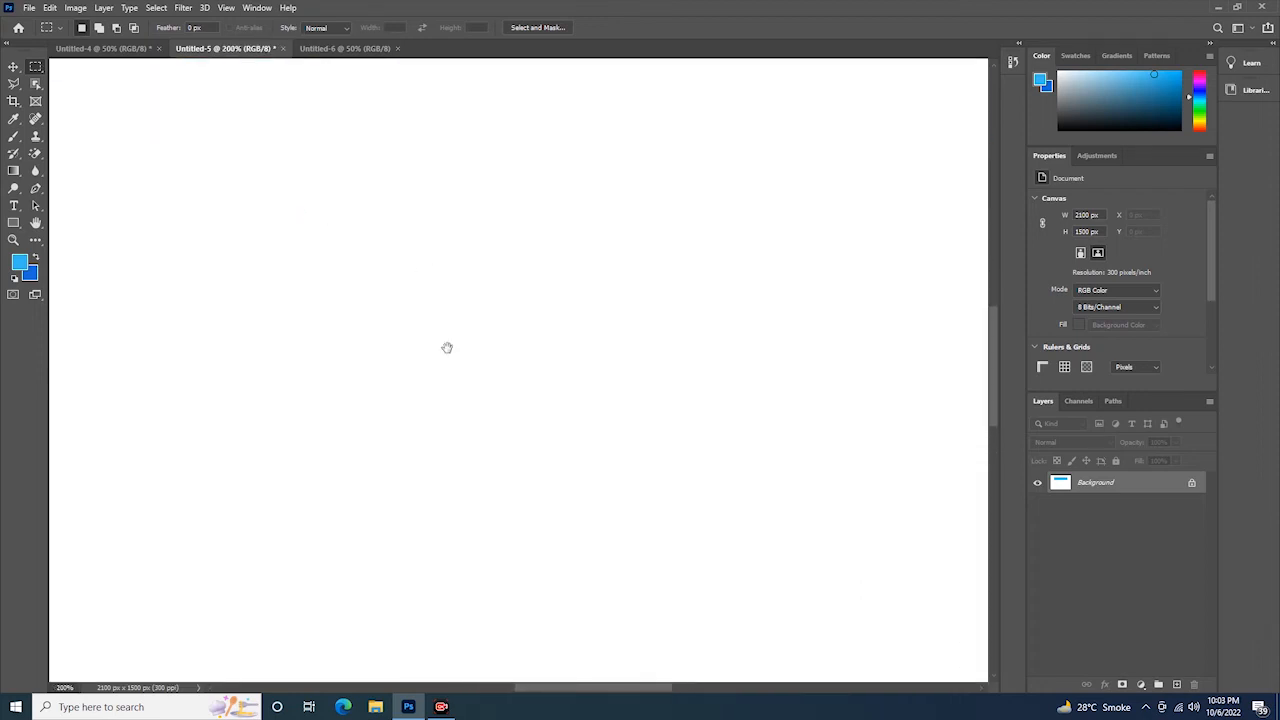
{"action": "scroll", "coordinate": [446, 346], "scroll_direction": "up", "scroll_amount": 3}
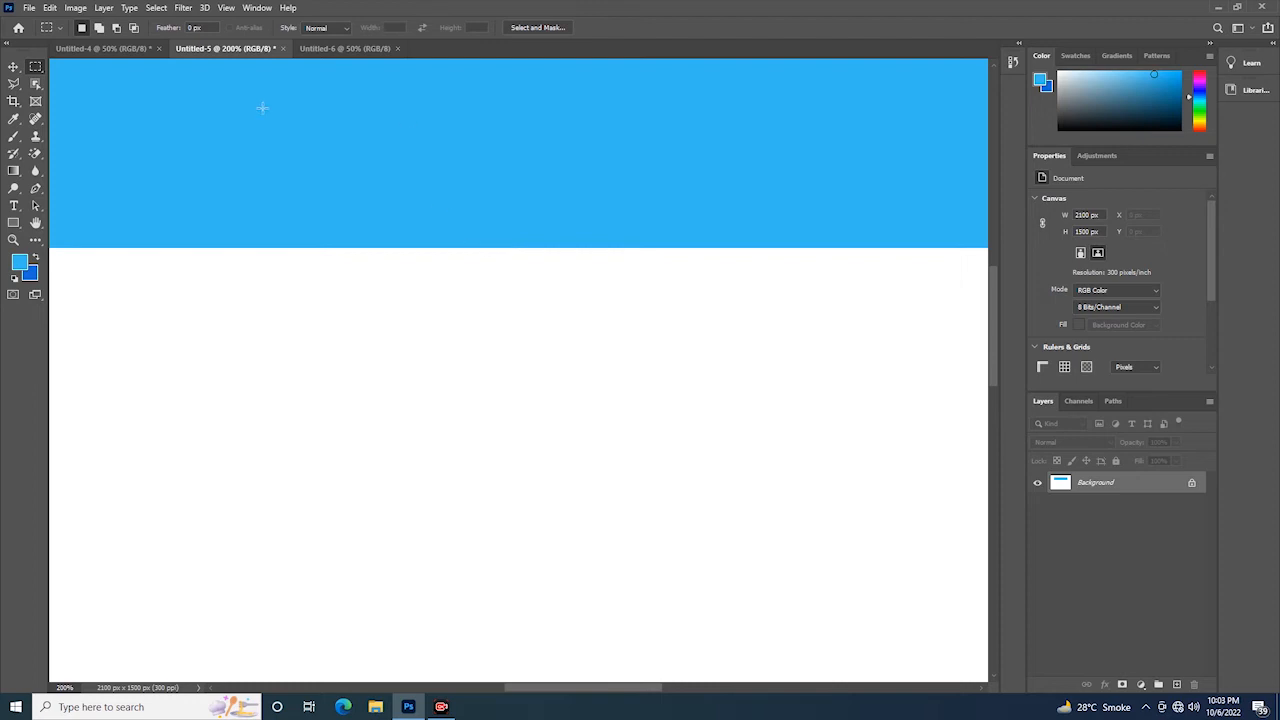
In the Untitled-6 document, compare the anti-alias options of the Lasso, Polygonal Lasso, Magnetic Lasso and Rectangular Marquee tools.
{"action": "left_click", "coordinate": [340, 48]}
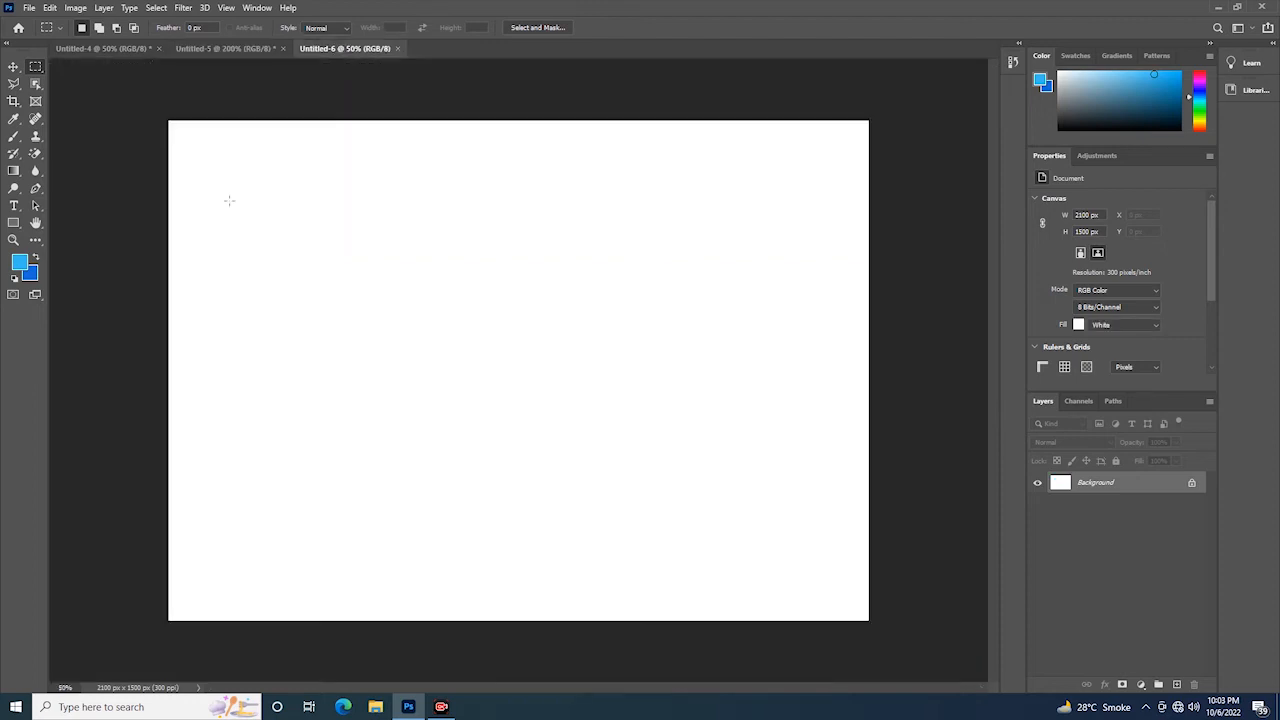
{"action": "left_click", "coordinate": [14, 85]}
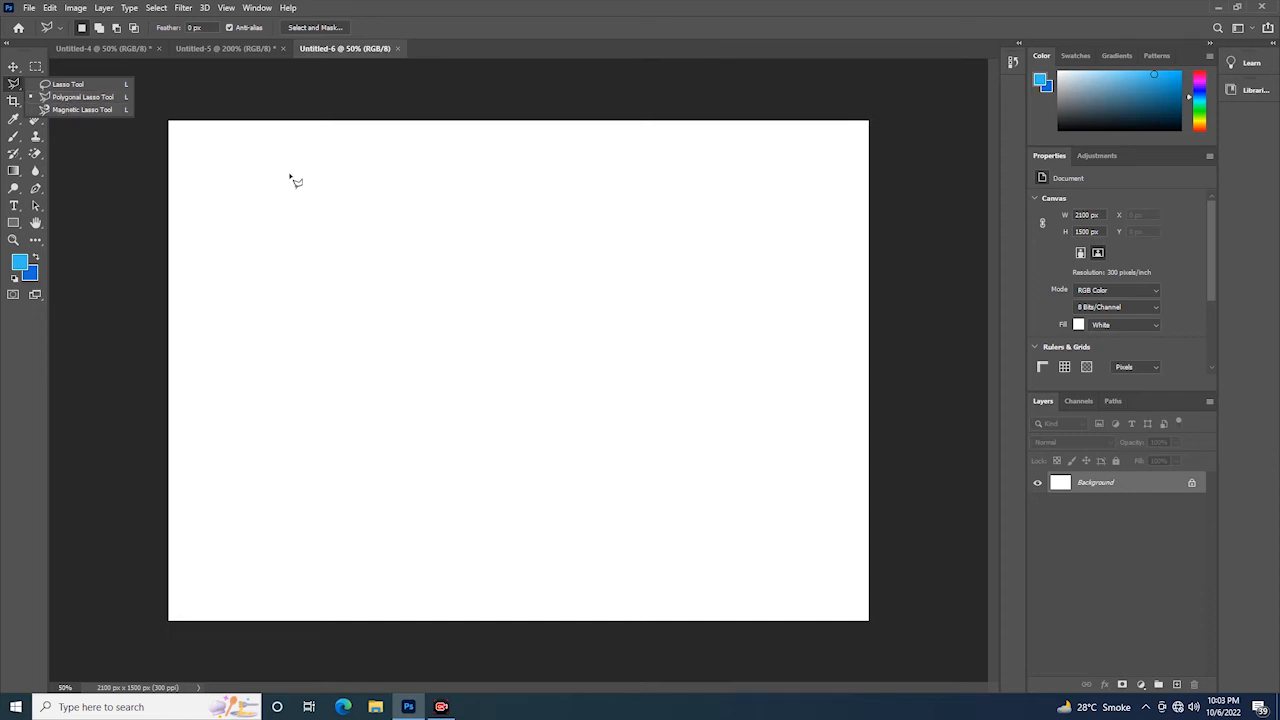
{"action": "left_click", "coordinate": [58, 85]}
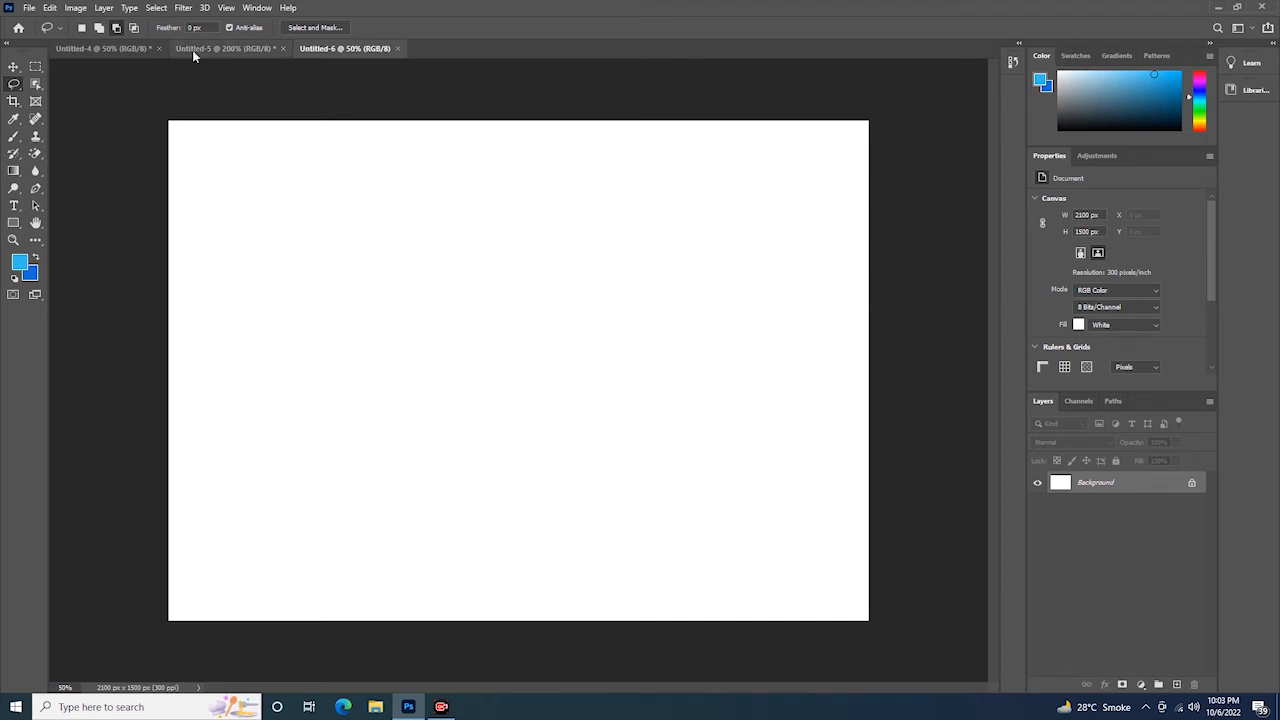
{"action": "right_click", "coordinate": [12, 89]}
{"action": "left_click", "coordinate": [81, 98]}
{"action": "right_click", "coordinate": [37, 87]}
{"action": "left_click", "coordinate": [80, 113]}
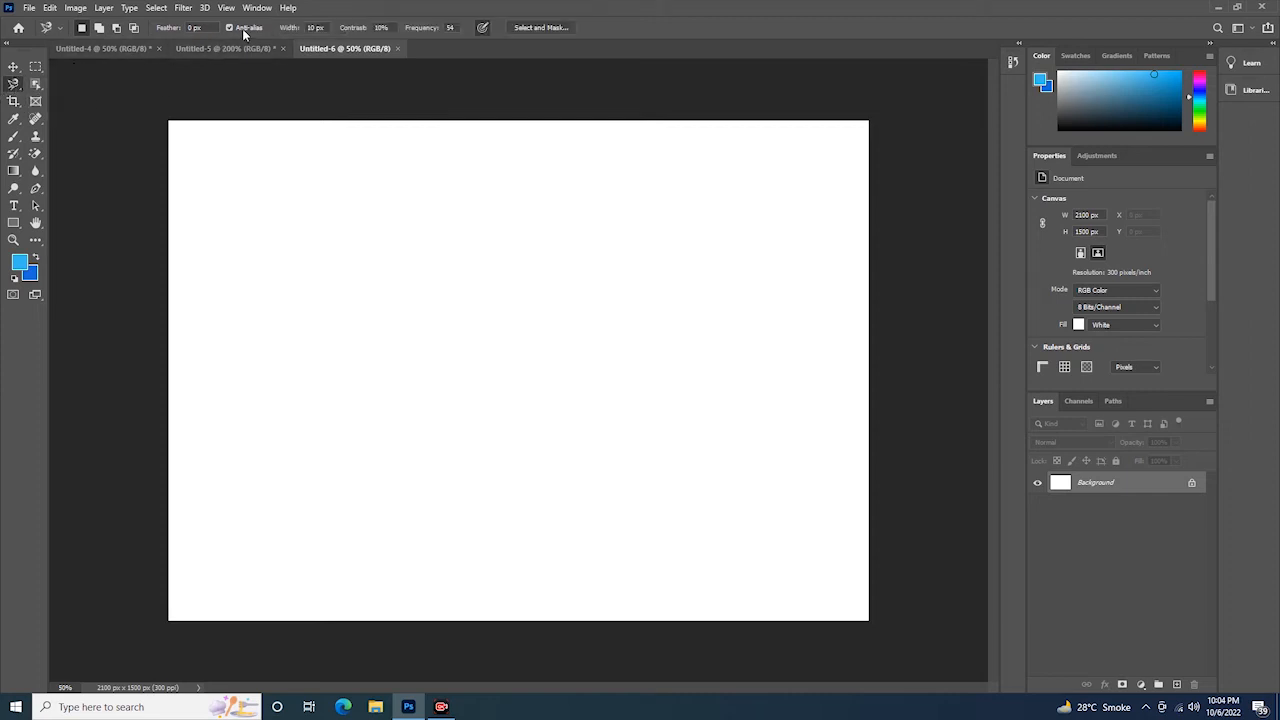
{"action": "left_click", "coordinate": [37, 66]}
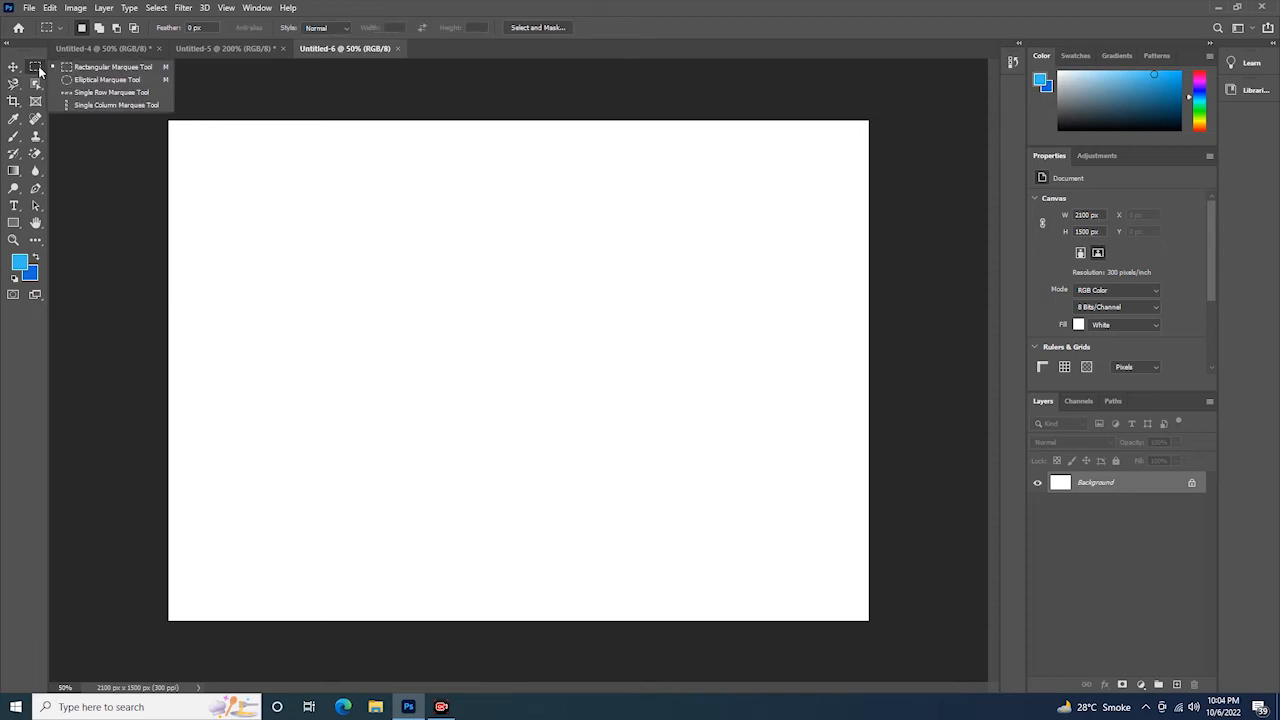
{"action": "left_click", "coordinate": [92, 68]}
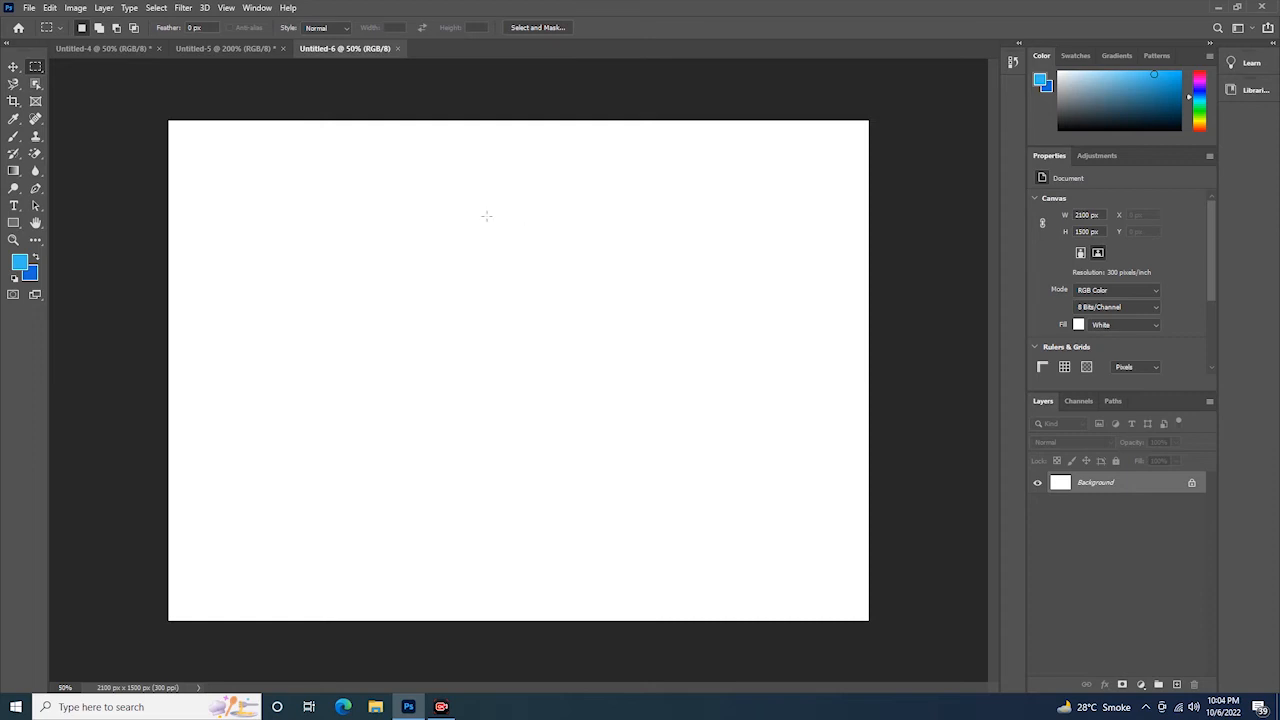
Draw a triangular selection left of the canvas center with the Polygonal Lasso, fill it with the foreground color, and deselect.
{"action": "left_click", "coordinate": [12, 87]}
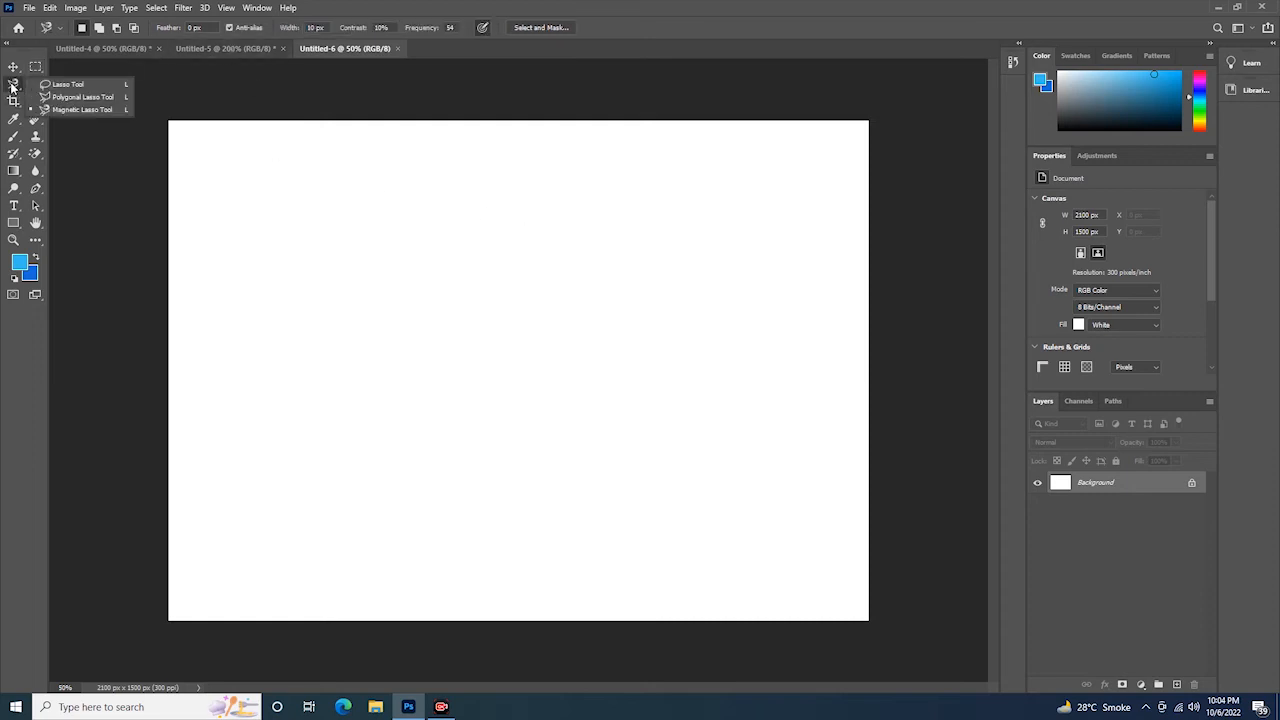
{"action": "left_click", "coordinate": [79, 104]}
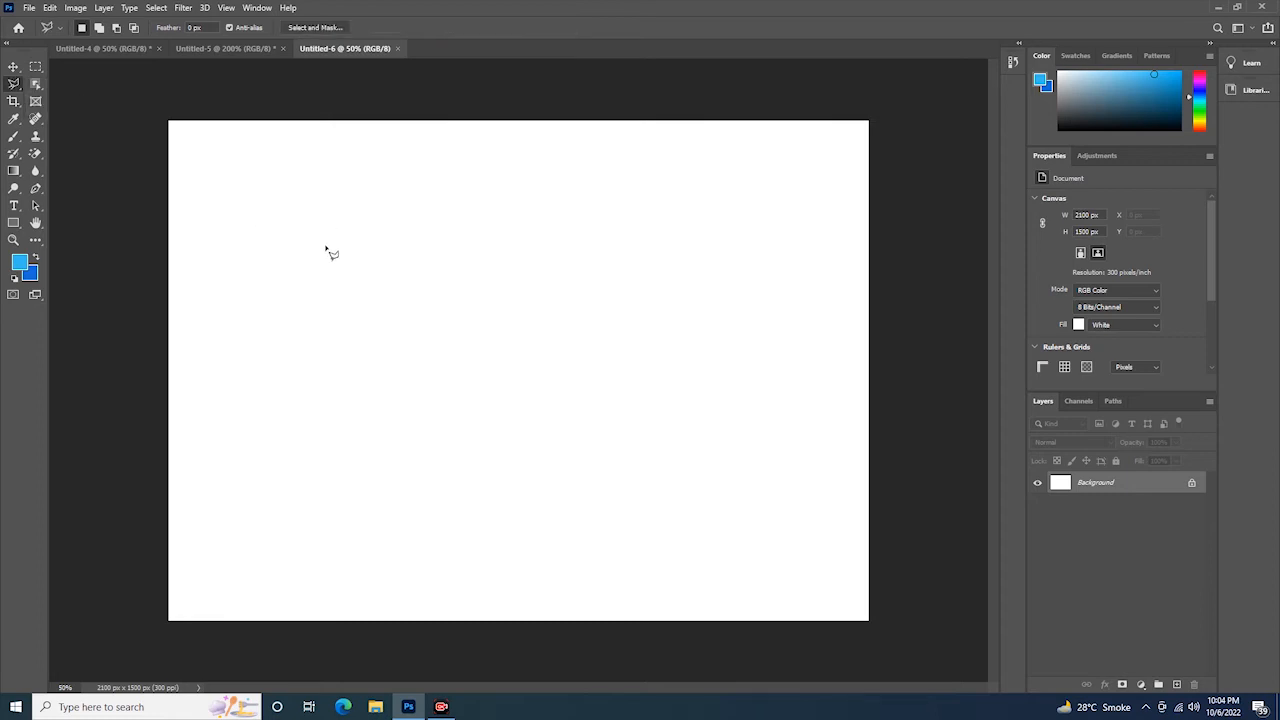
{"action": "left_click", "coordinate": [324, 245]}
{"action": "left_click", "coordinate": [325, 435]}
{"action": "left_click", "coordinate": [432, 361]}
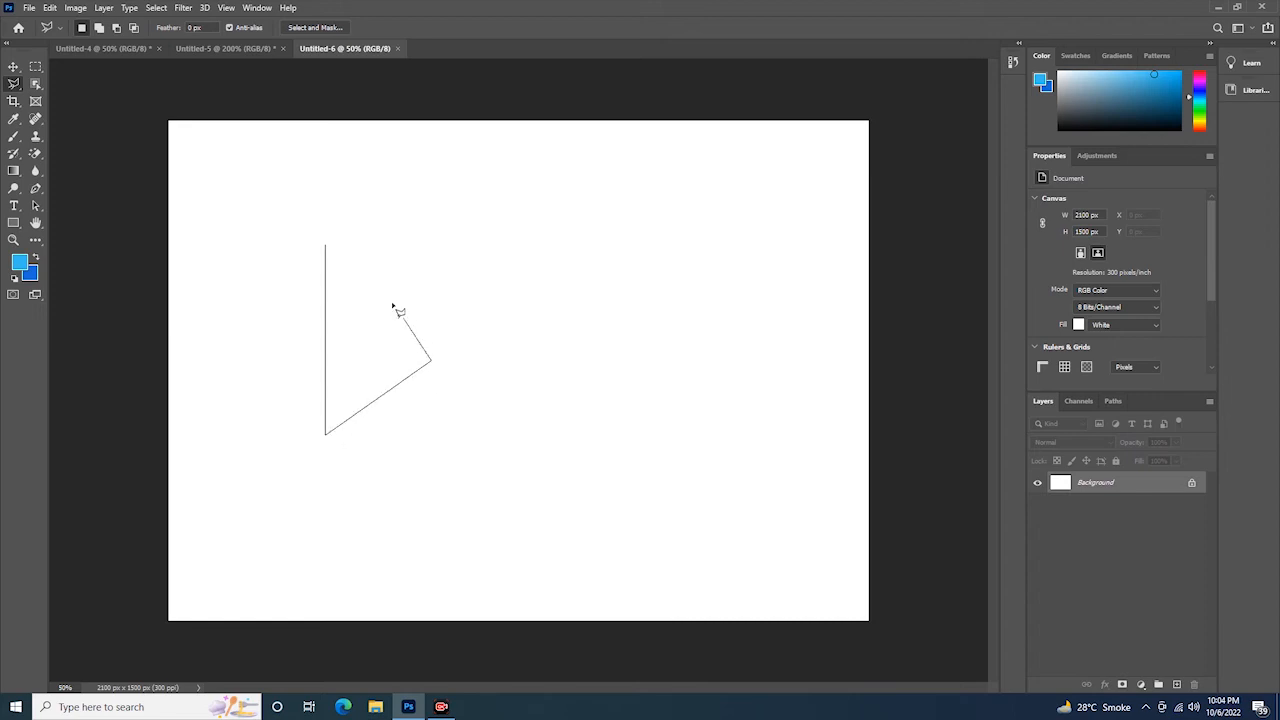
{"action": "left_click", "coordinate": [326, 247]}
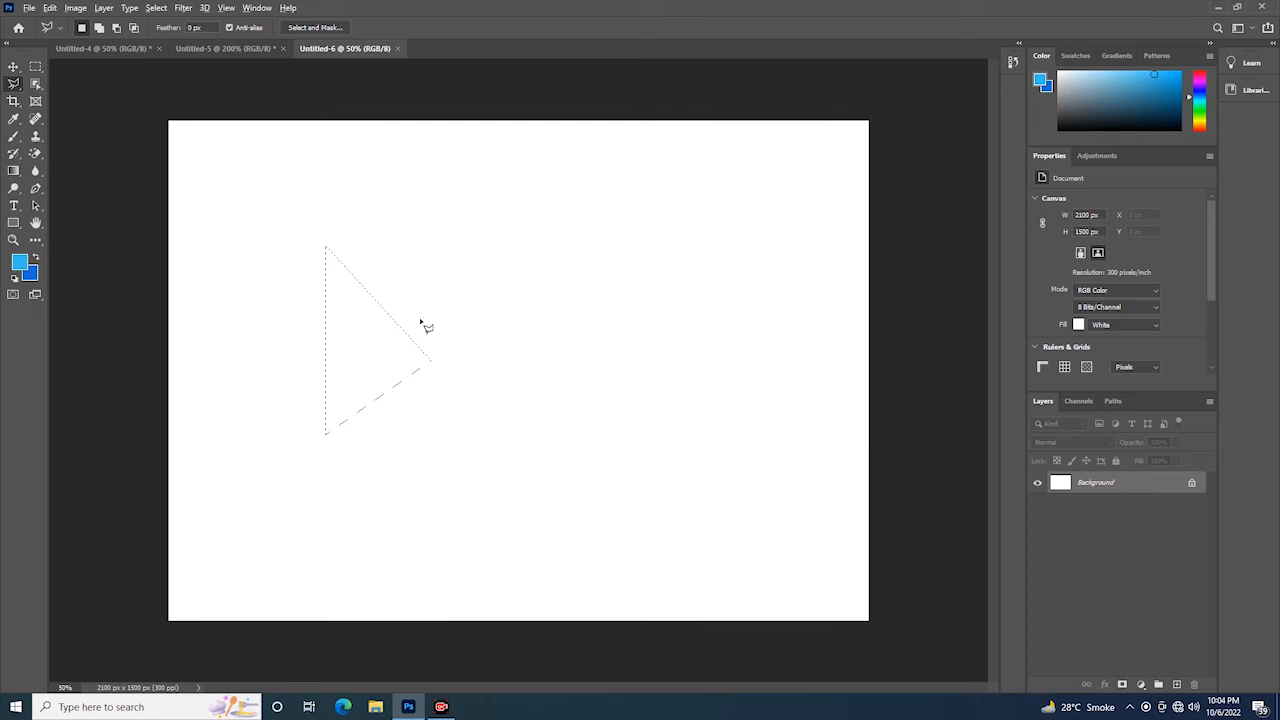
{"action": "key", "text": "alt+BackSpace"}
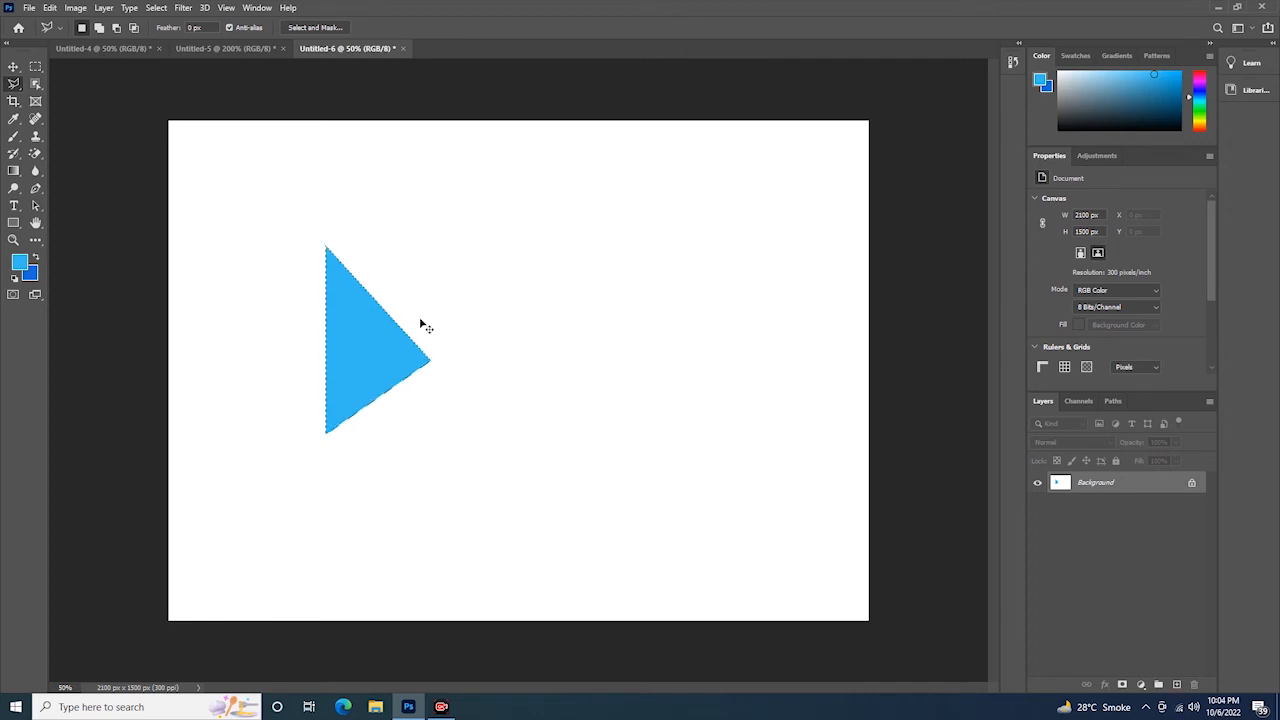
{"action": "key", "text": "ctrl+d"}
Examine the smoothness of the blue triangle's straight and slanted edges up close.
{"action": "key", "text": "ctrl+plus"}
{"action": "key", "text": "ctrl+plus"}
{"action": "key", "text": "ctrl+plus"}
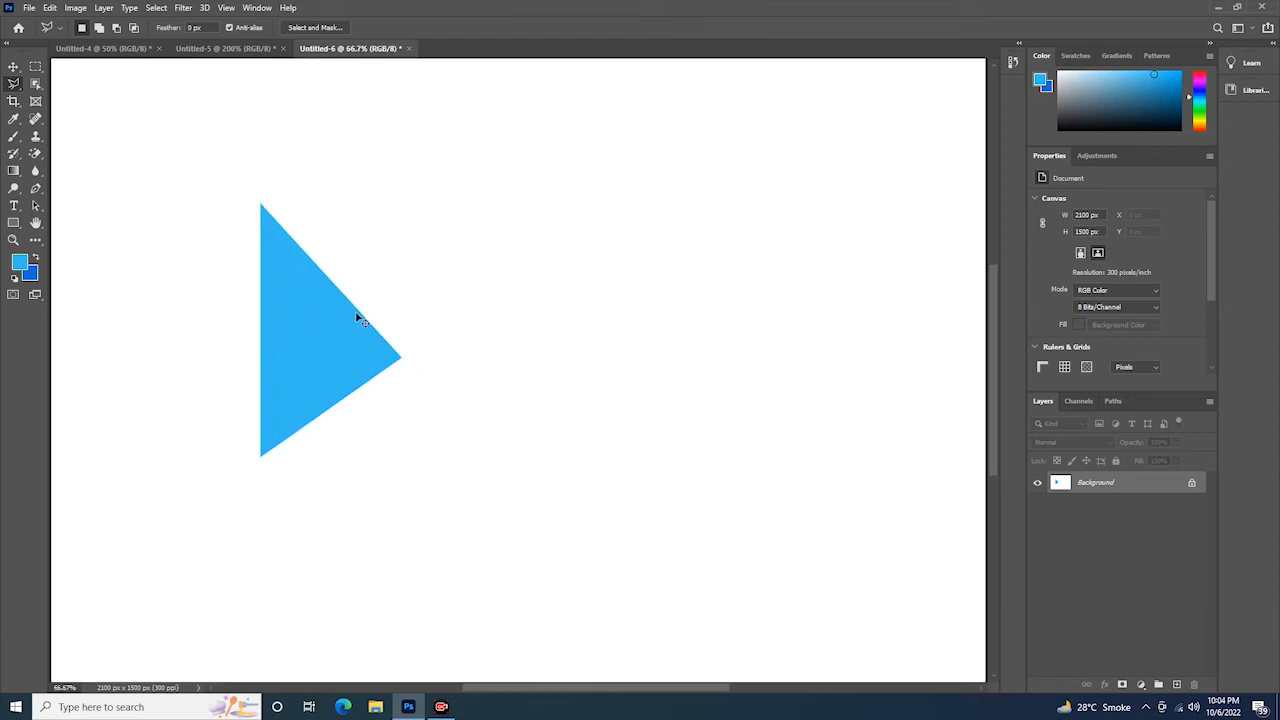
{"action": "key", "text": "ctrl+plus"}
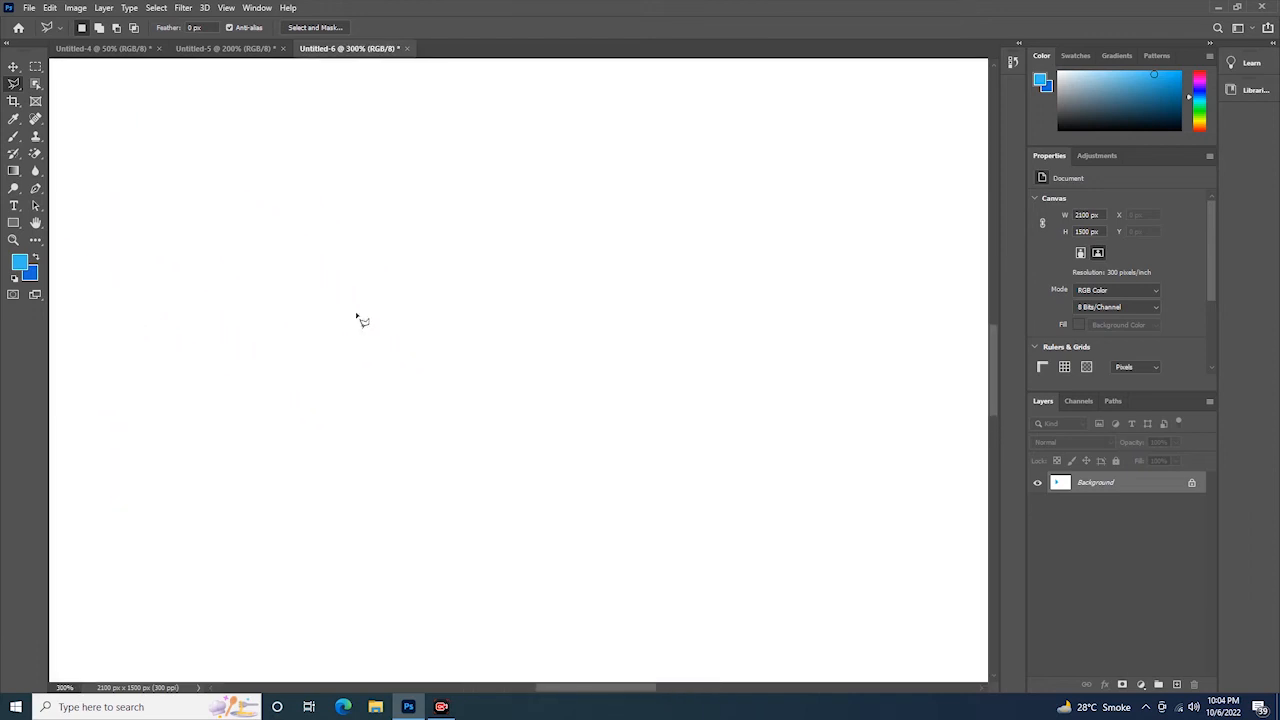
{"action": "left_click_drag", "start_coordinate": [243, 435], "coordinate": [854, 500]}
{"action": "left_click_drag", "start_coordinate": [260, 400], "coordinate": [579, 468]}
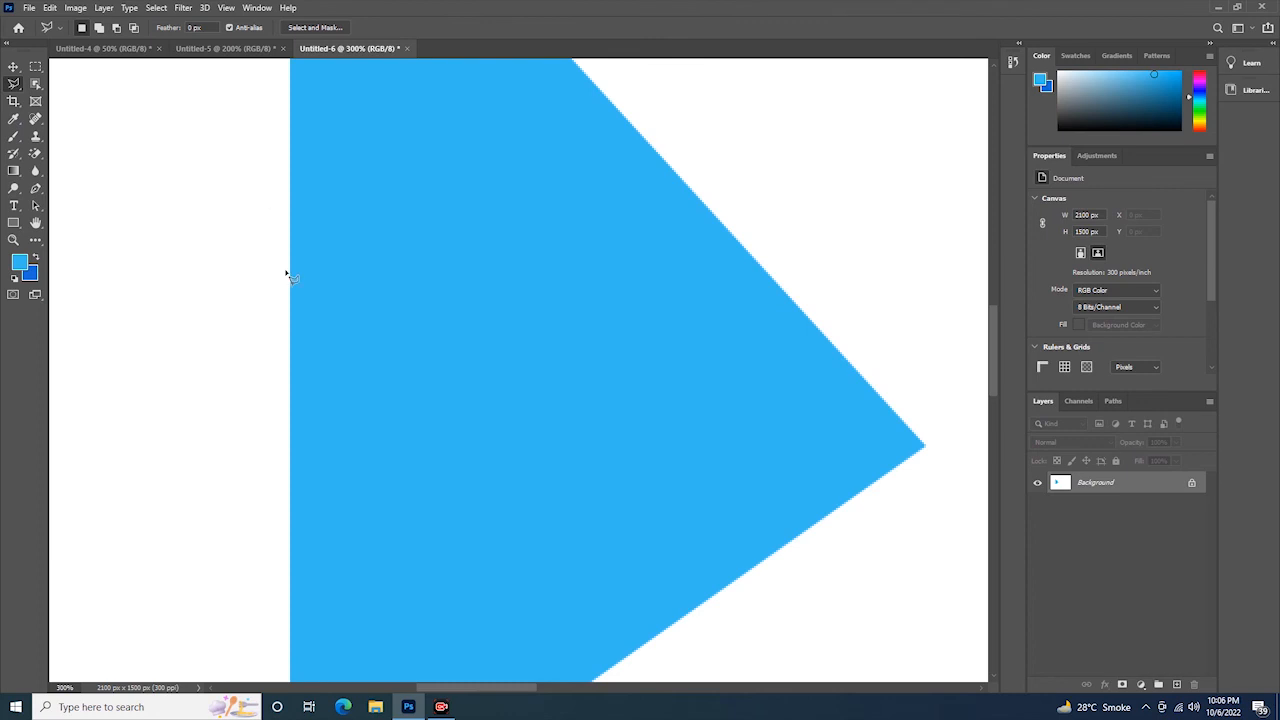
{"action": "key", "text": "ctrl+minus"}
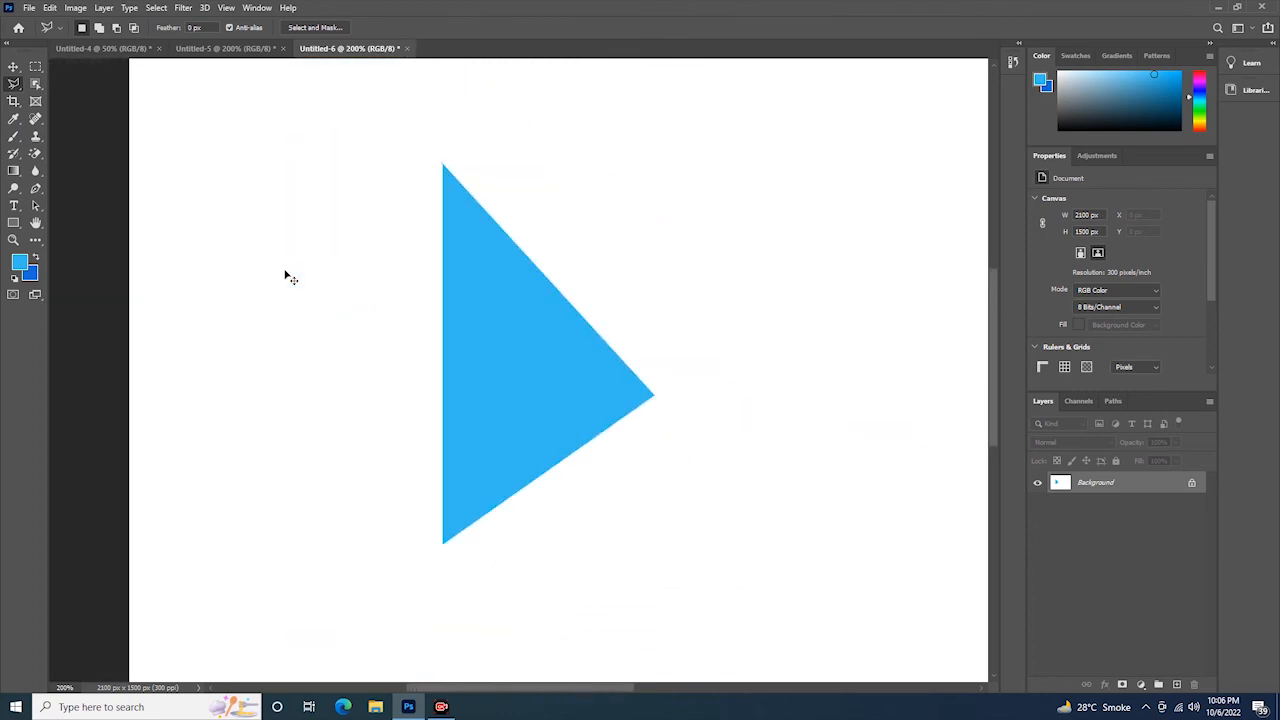
{"action": "key", "text": "ctrl+minus"}
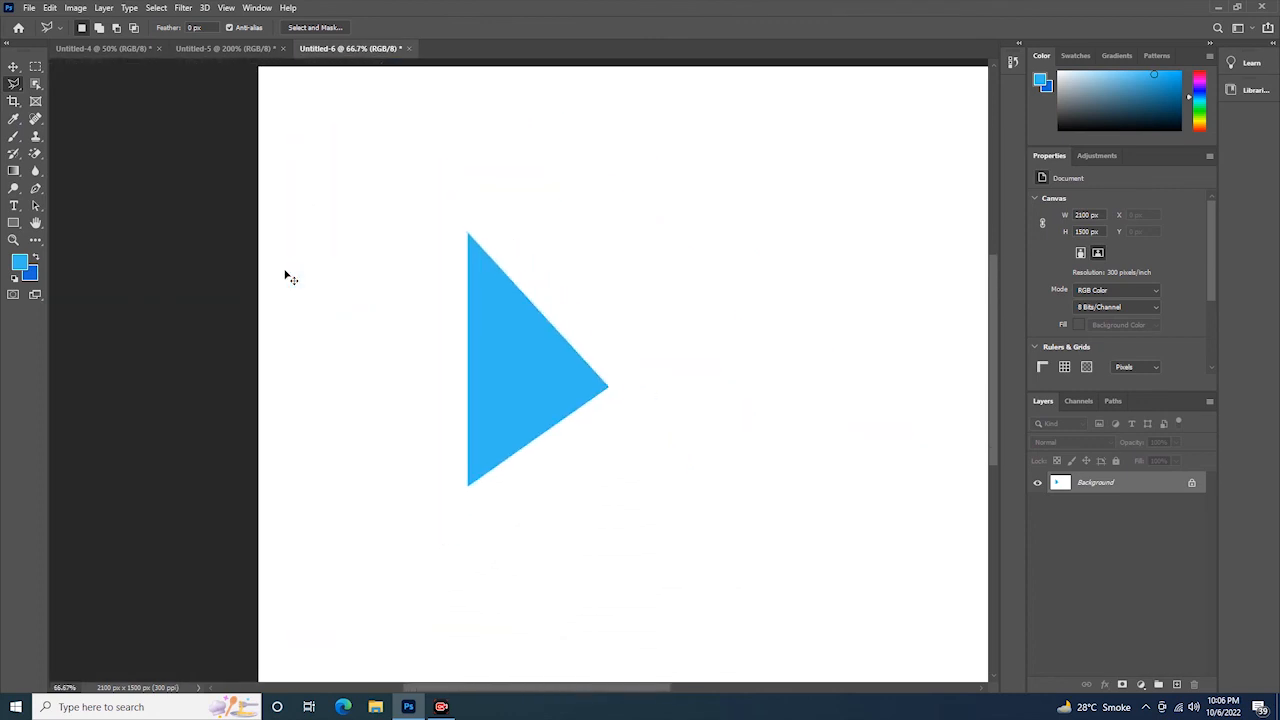
{"action": "key", "text": "ctrl+minus"}
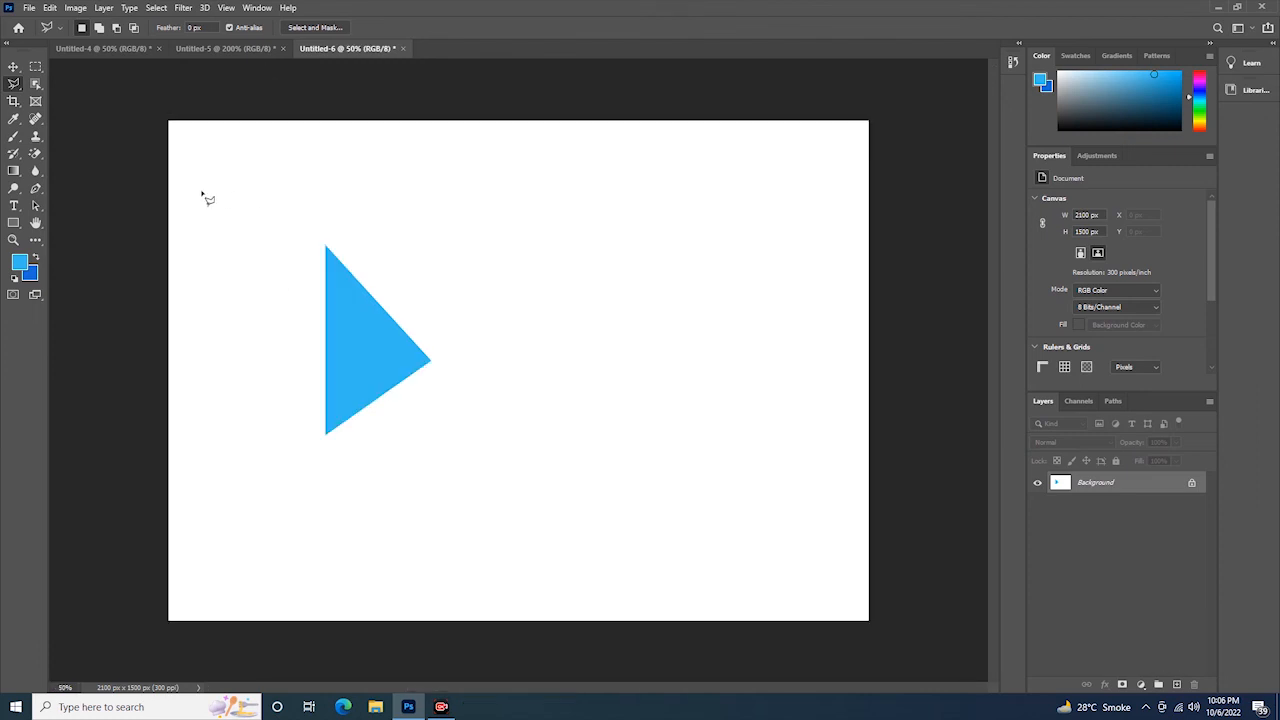
Draw a looping freehand selection right of the triangle with the Lasso tool.
{"action": "right_click", "coordinate": [25, 87]}
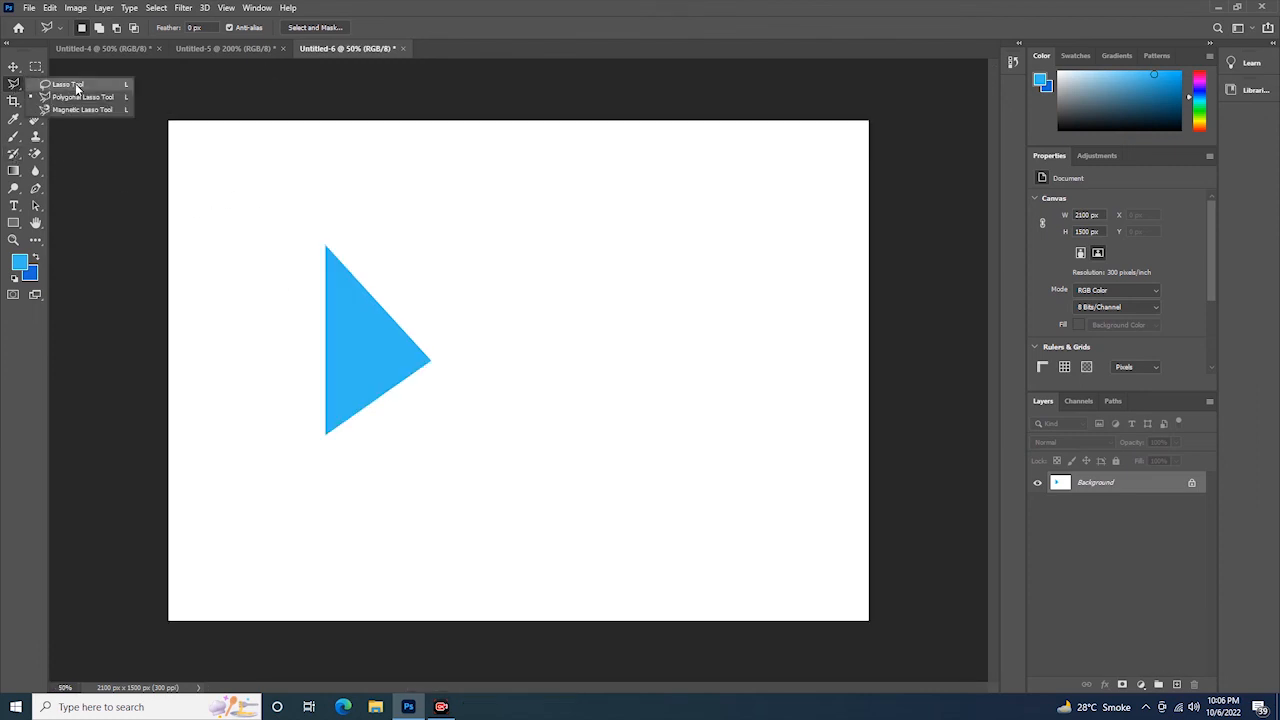
{"action": "left_click", "coordinate": [58, 84]}
{"action": "mouse_move", "coordinate": [543, 212]}
{"action": "left_mouse_down"}
{"action": "mouse_move", "coordinate": [663, 215]}
{"action": "mouse_move", "coordinate": [699, 278]}
{"action": "mouse_move", "coordinate": [536, 292]}
{"action": "mouse_move", "coordinate": [487, 327]}
{"action": "mouse_move", "coordinate": [666, 415]}
{"action": "mouse_move", "coordinate": [683, 340]}
{"action": "mouse_move", "coordinate": [547, 221]}
{"action": "left_mouse_up"}
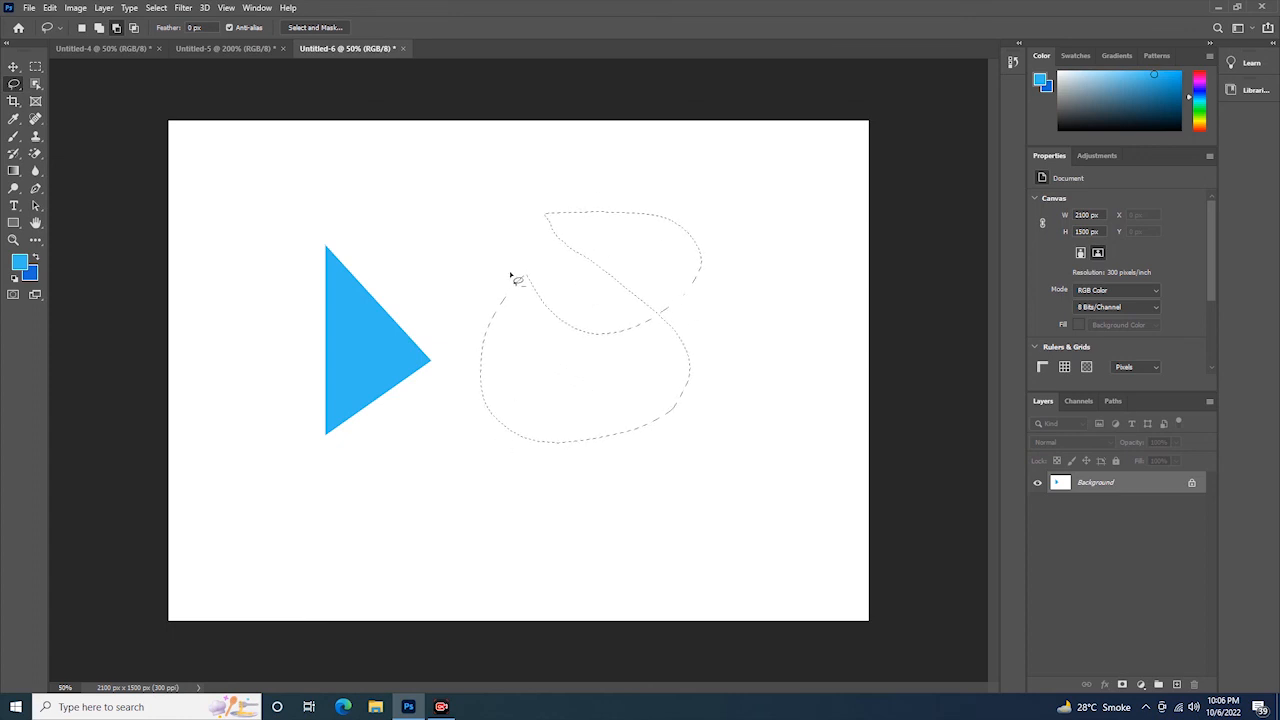